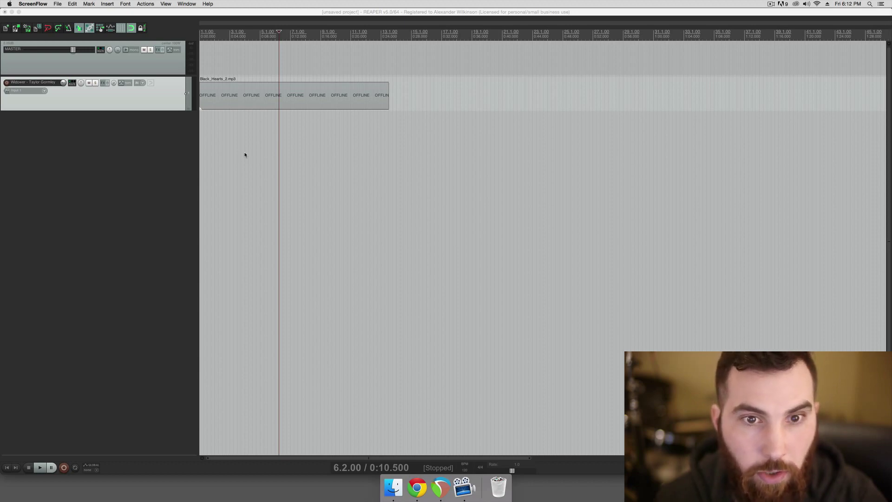
Activate the REAPER window so the Black_Hearts_2.mp3 item shows its waveform.
click(309, 162)
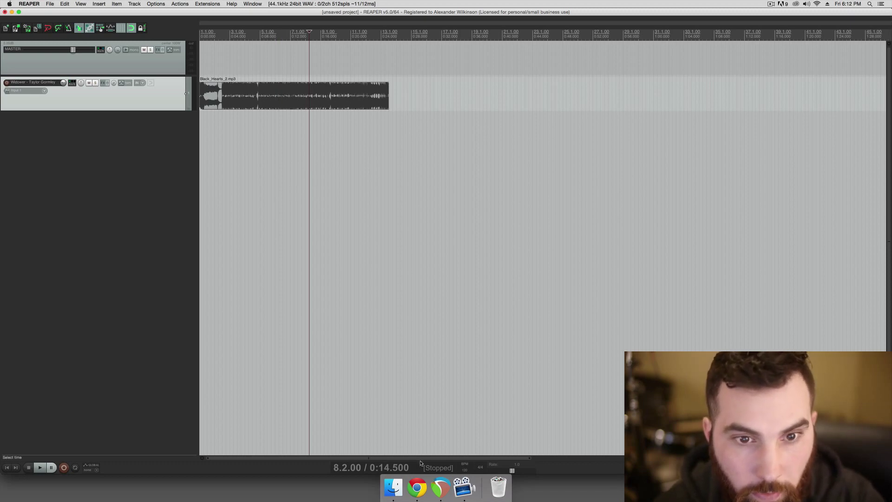
View the PreSonus FireStudio 26x26 image in Chrome, then return to REAPER with the cursor at 0:12.
click(417, 487)
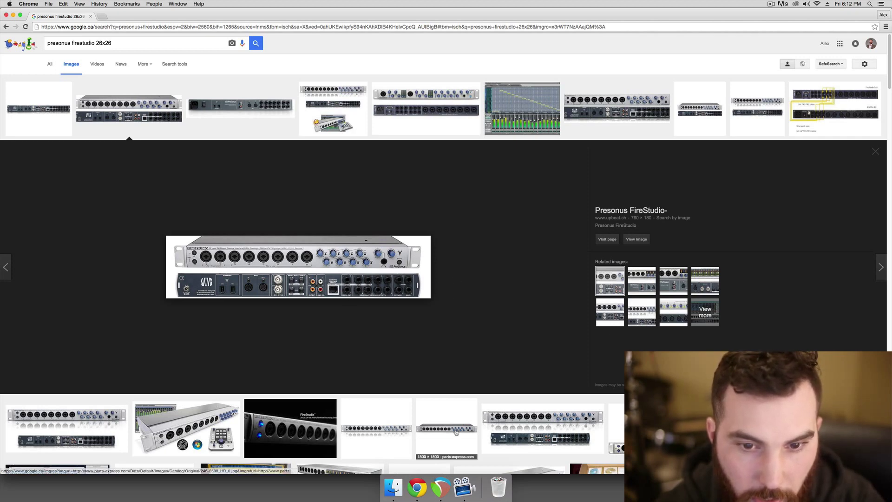
click(440, 486)
click(290, 178)
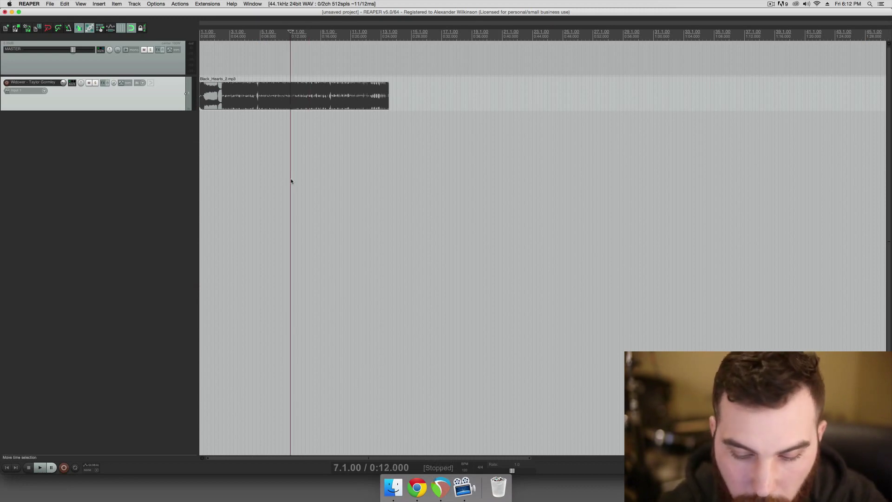
Open the Actions list with ? and move it to the centre of the arrange view.
key(question)
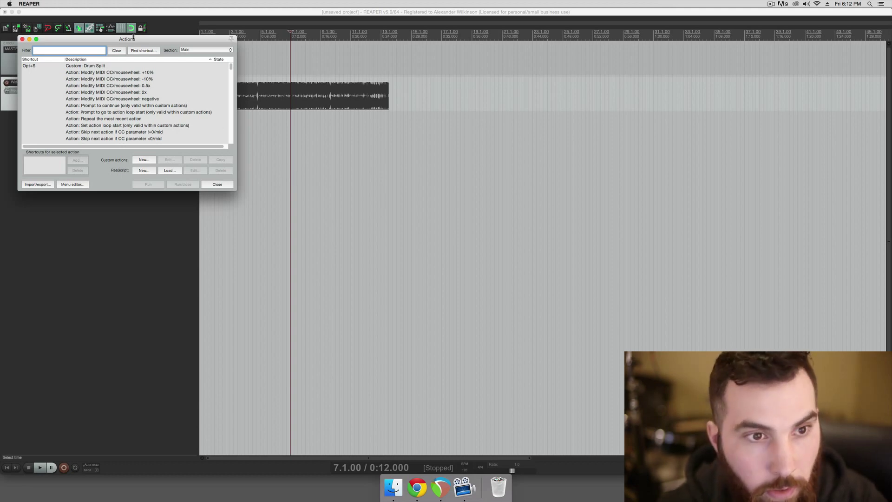
drag(133, 37, 412, 143)
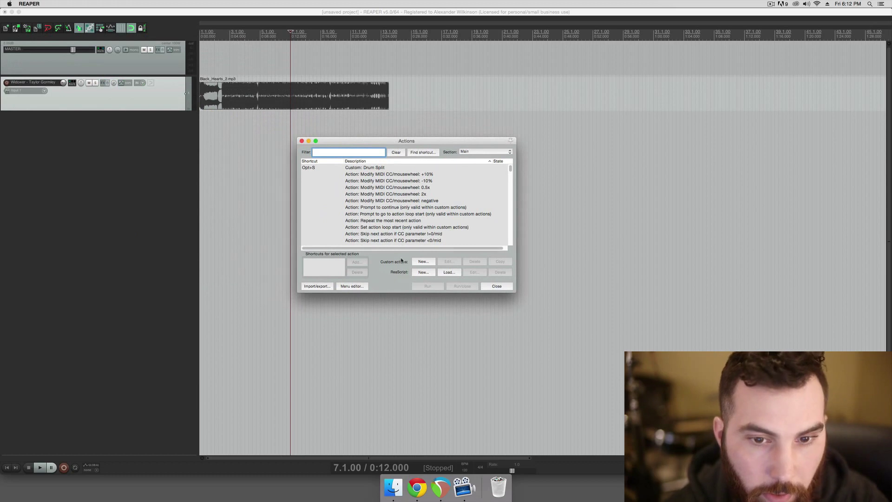
Start a new custom action with the 'master output 1 unmuted' and 'output 2 muted' actions.
click(420, 263)
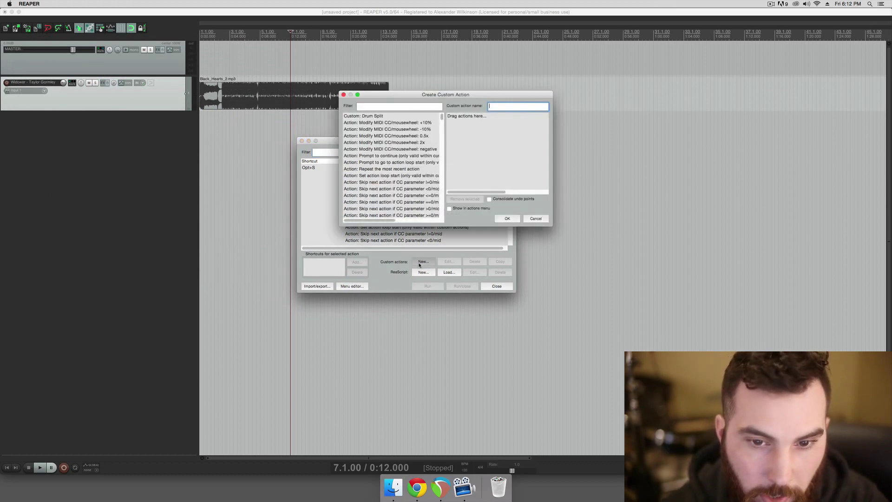
click(409, 106)
text(mast)
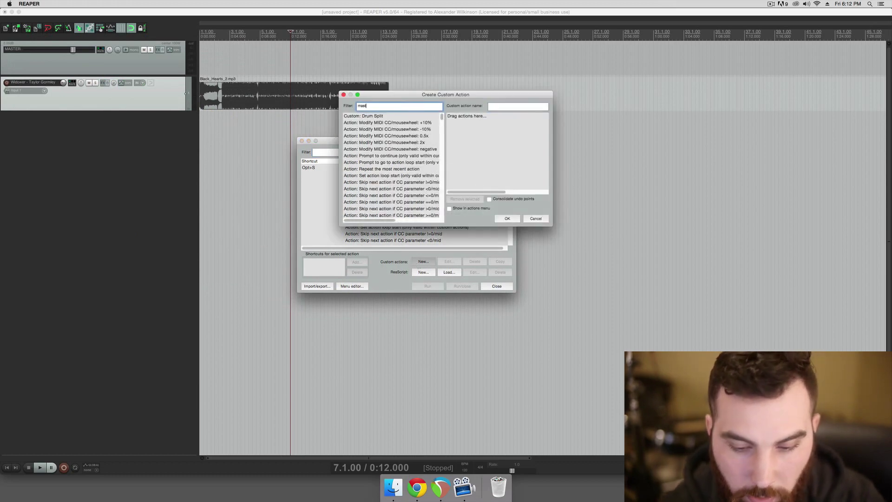
text(er track)
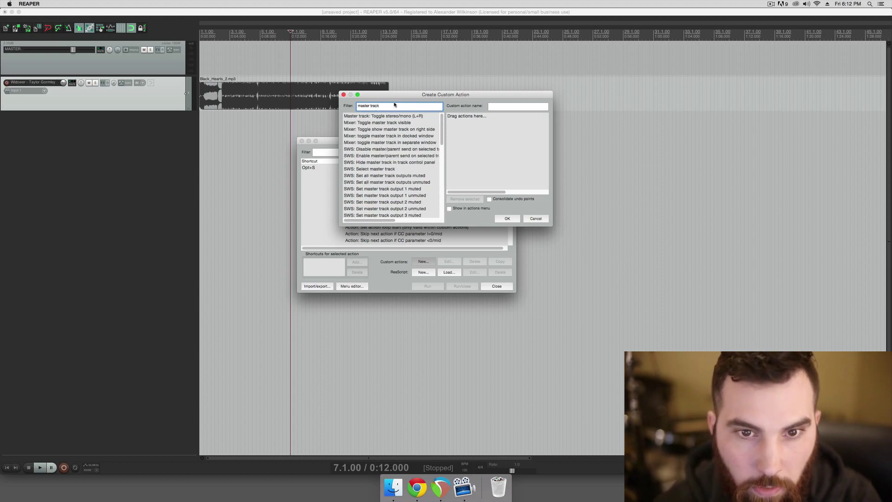
click(417, 195)
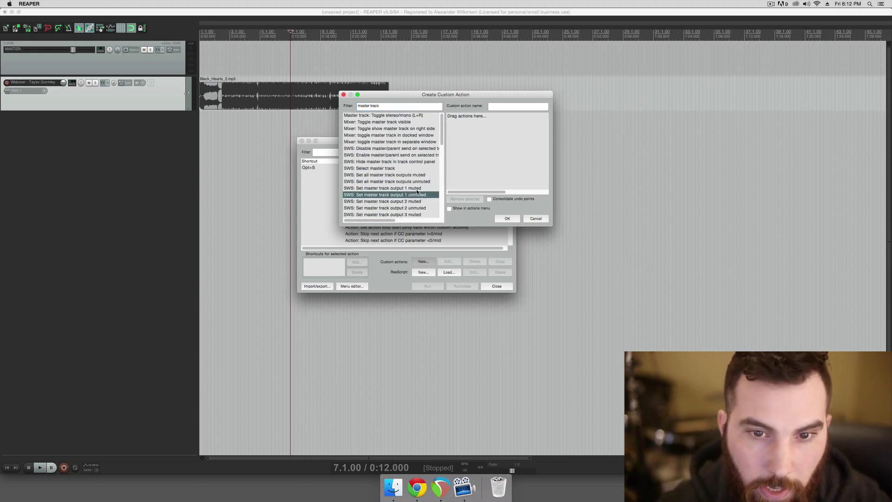
scroll(417, 195, down, 1)
scroll(418, 195, down, 1)
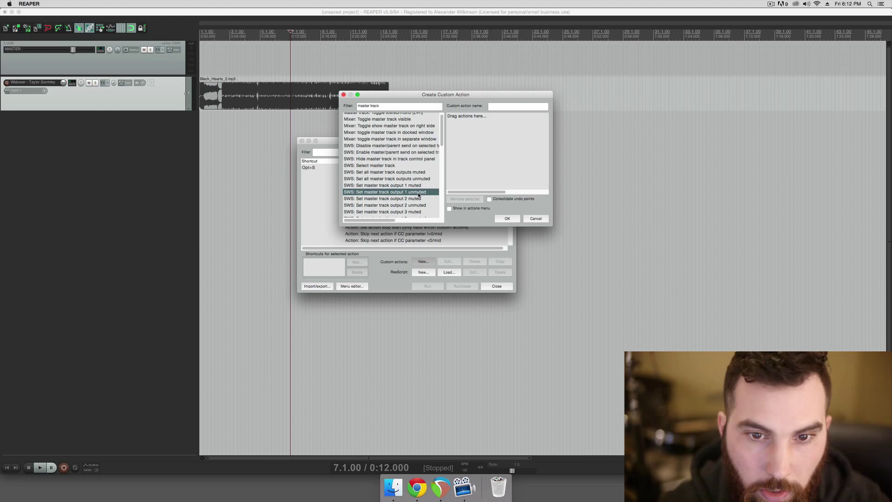
scroll(413, 207, down, 1)
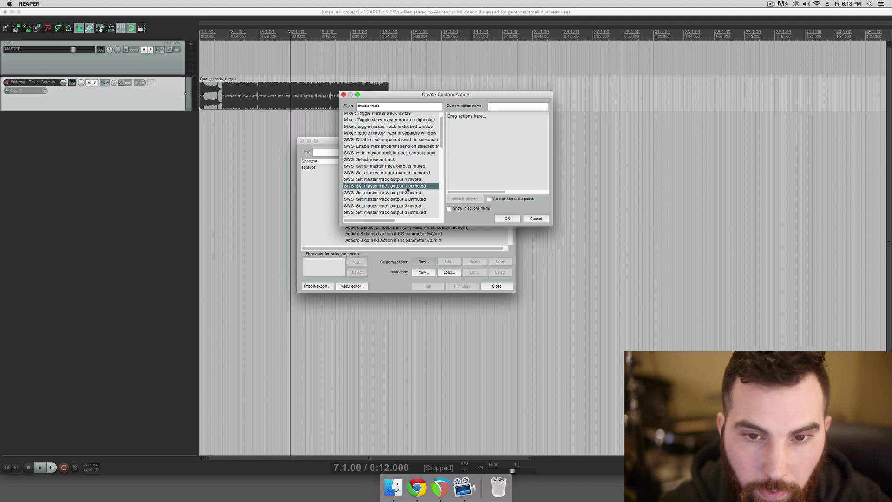
drag(410, 187, 471, 167)
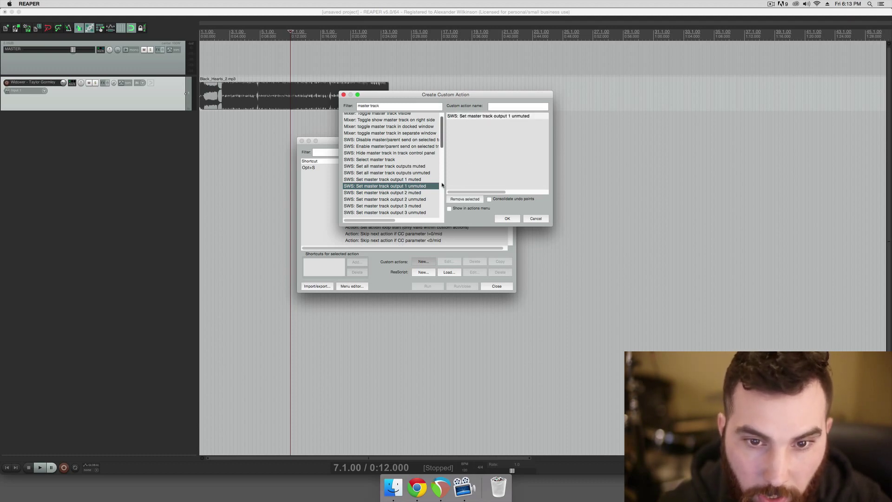
drag(398, 193, 486, 164)
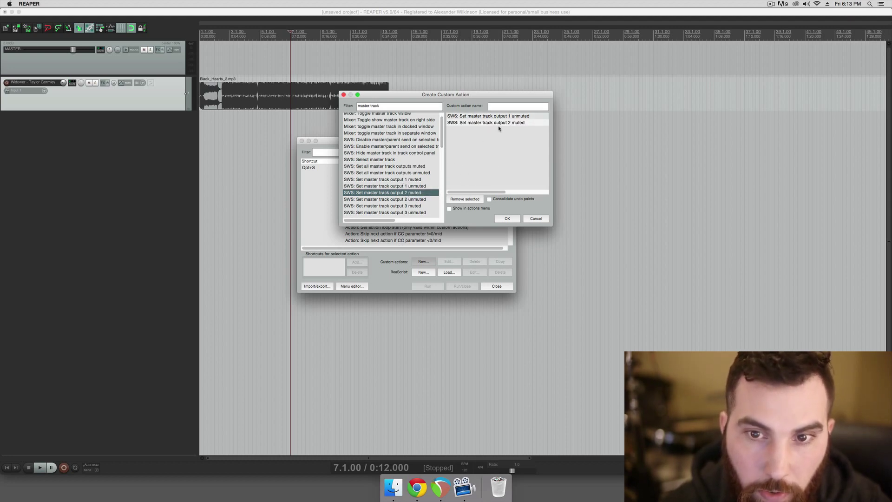
Name it 'Switch to Monitor Set One', consolidate undo points, and save it.
click(505, 108)
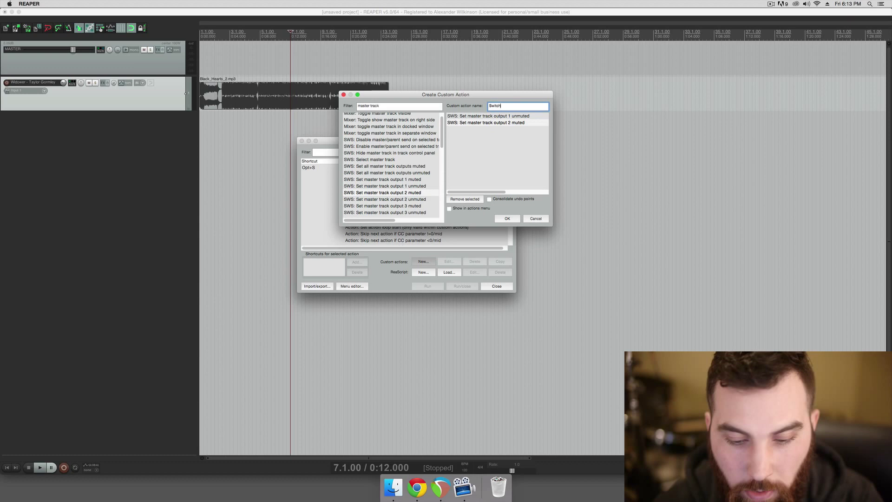
text(Switch to Monitor)
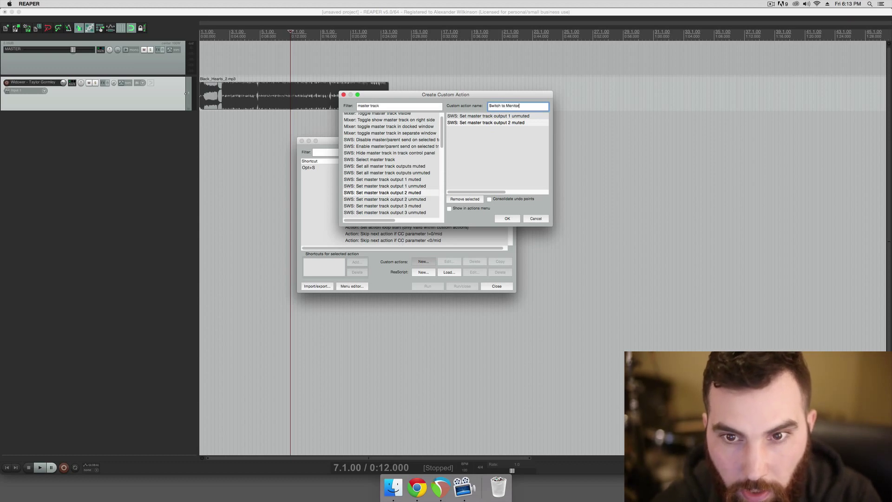
text( Set One)
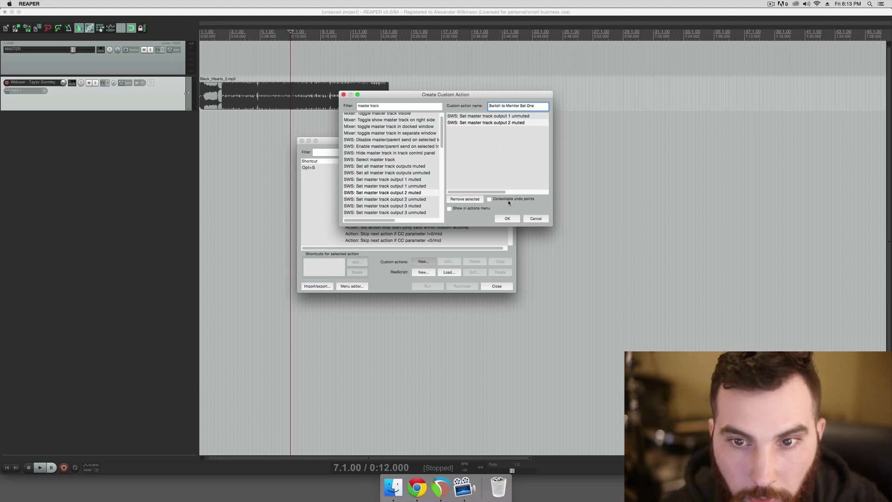
click(489, 199)
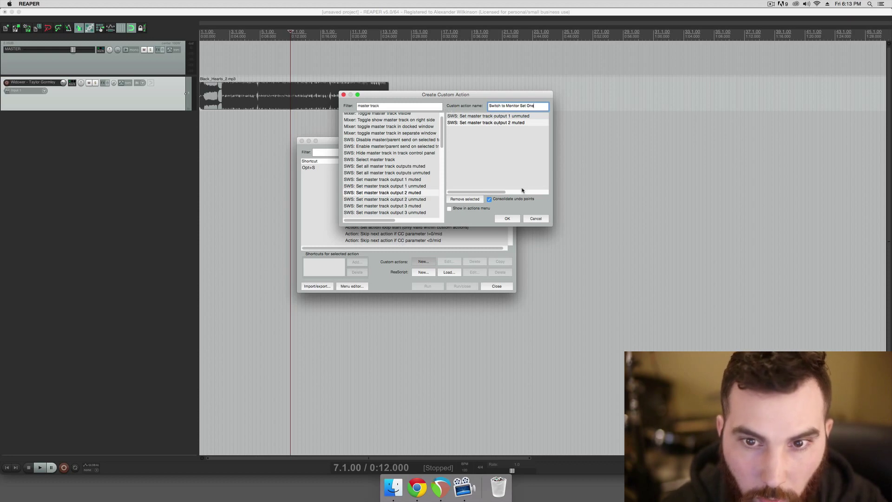
click(508, 218)
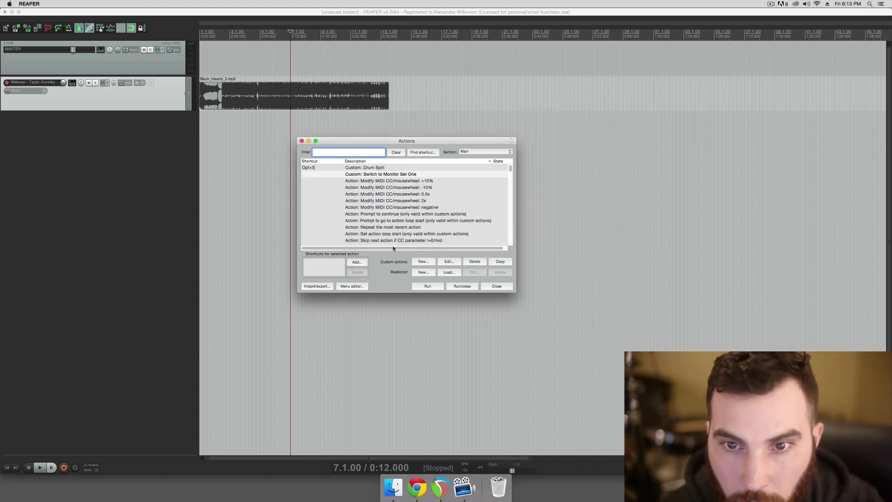
Create and save 'Switch to Monitor Set Two': master output 1 muted, output 2 unmuted, undo points consolidated.
click(422, 262)
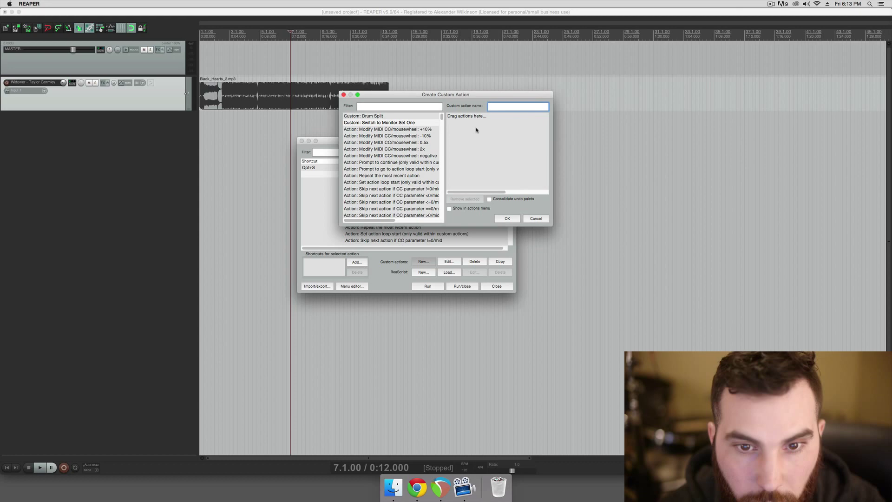
text(Switch to Monit)
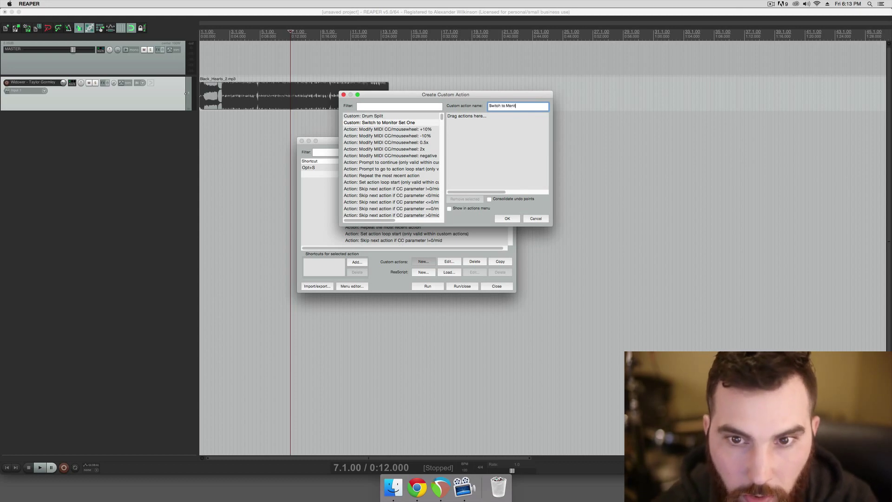
text(or Set Two)
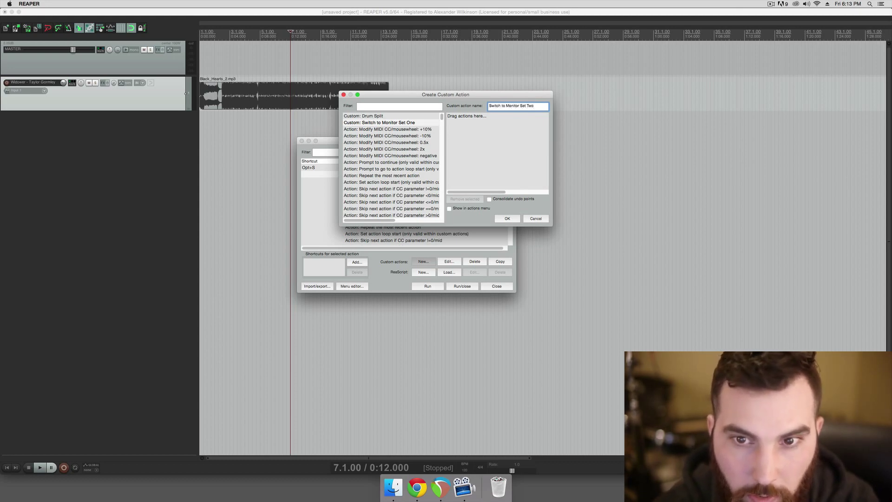
click(410, 107)
text(master track)
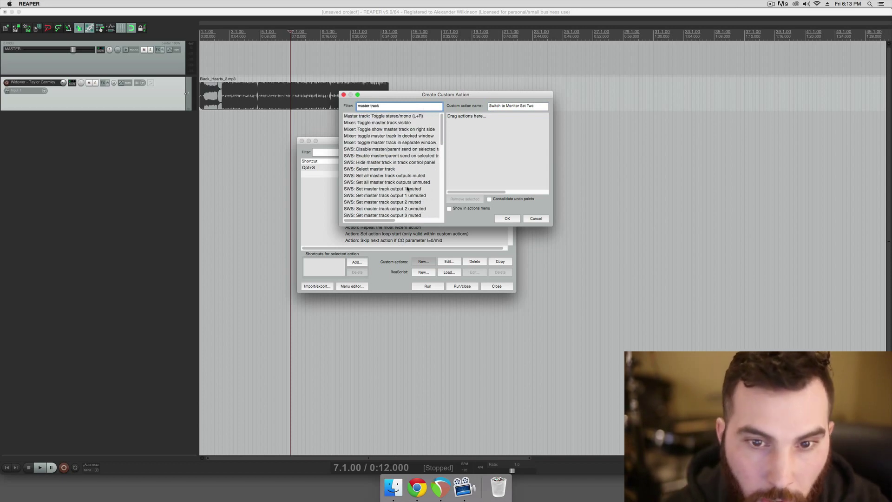
drag(408, 188, 476, 168)
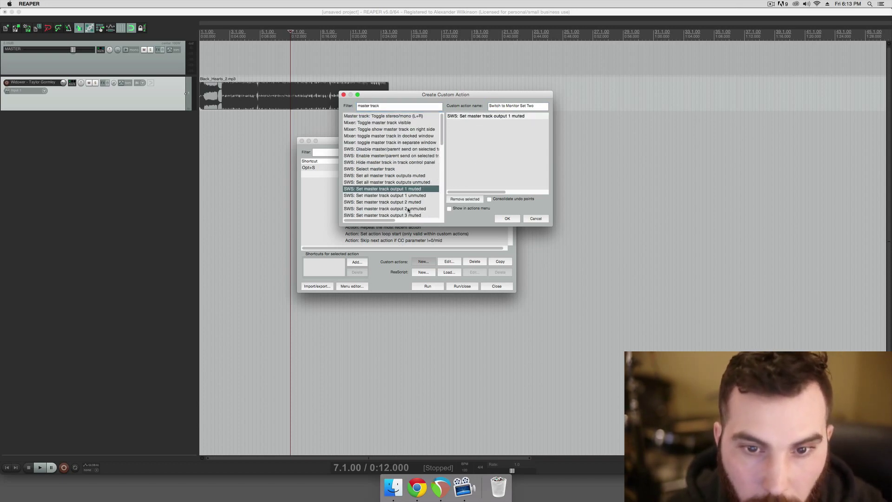
drag(408, 209, 476, 172)
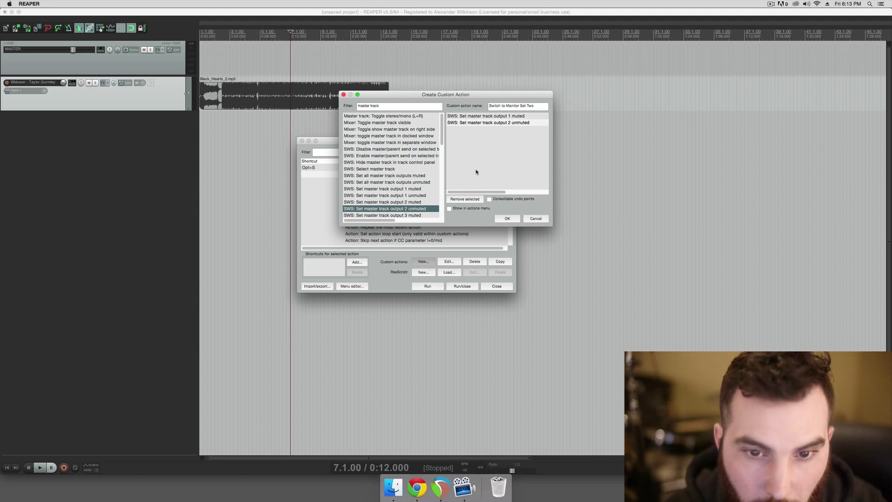
click(505, 201)
click(507, 219)
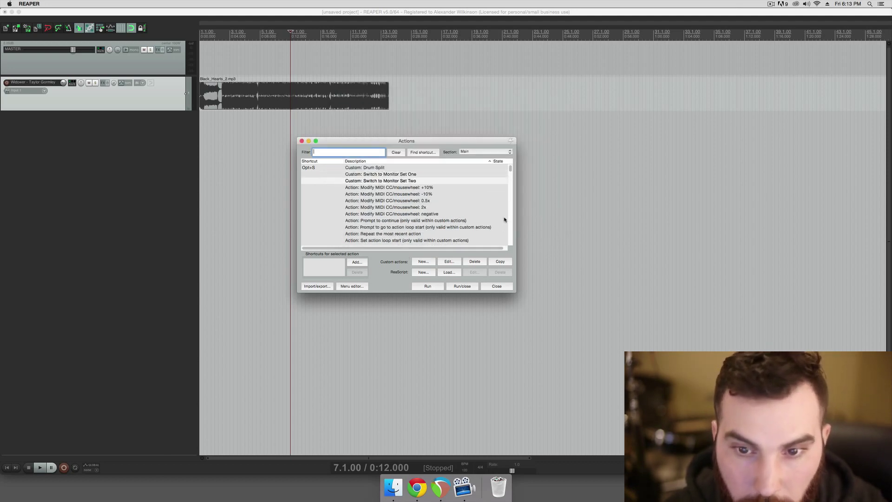
Assign the F1 shortcut to Switch to Monitor Set One.
click(373, 174)
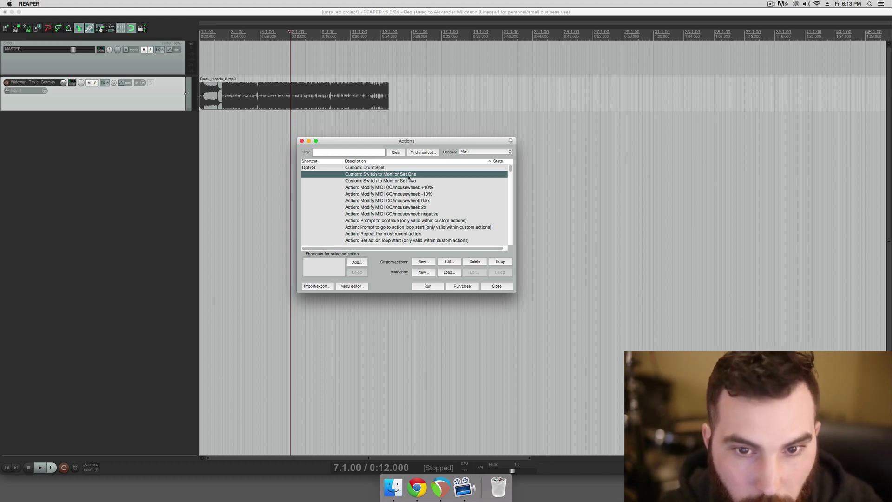
click(356, 262)
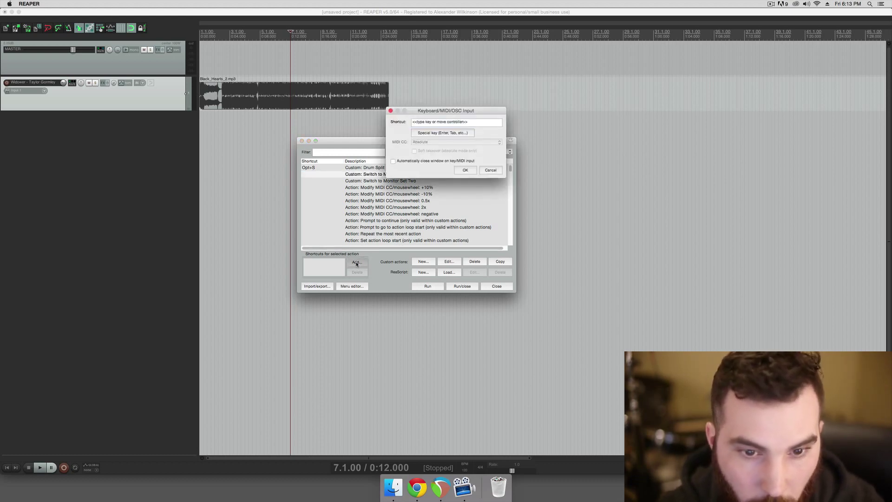
key(F1)
click(461, 171)
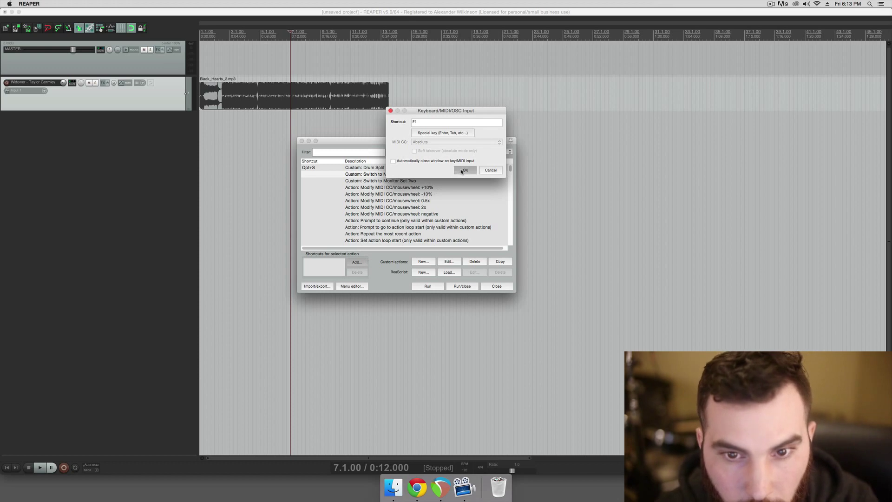
Assign Opt+F1 to Switch to Monitor Set Two and close the Actions list.
click(397, 181)
click(357, 261)
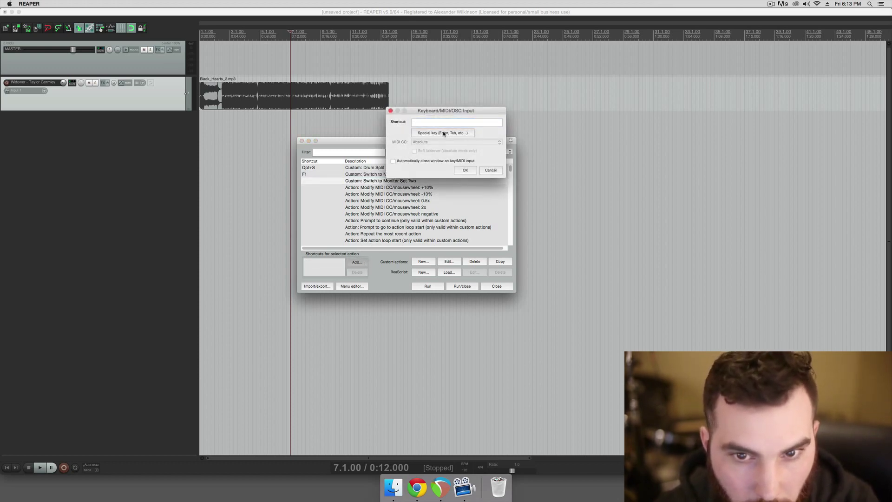
key(alt+F1)
click(464, 170)
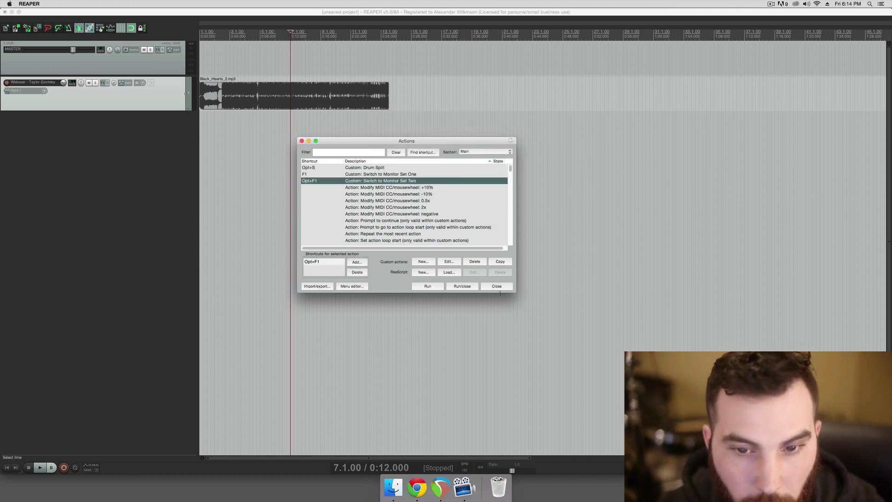
click(497, 286)
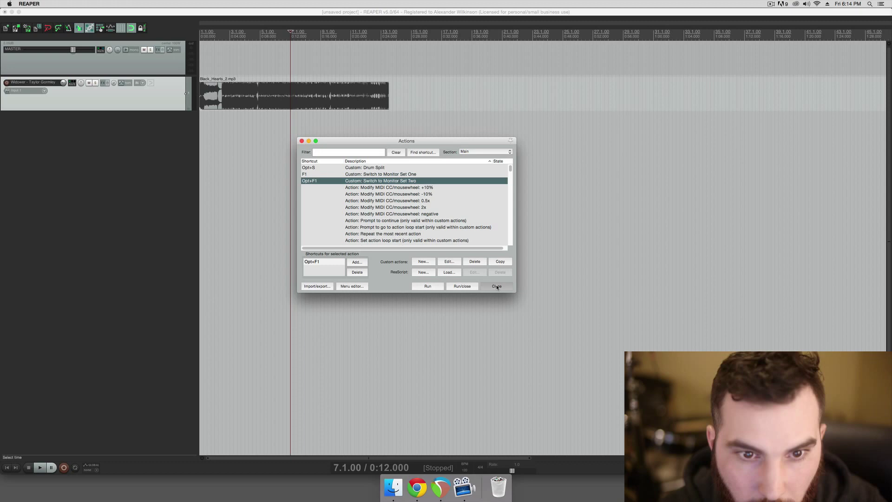
click(249, 152)
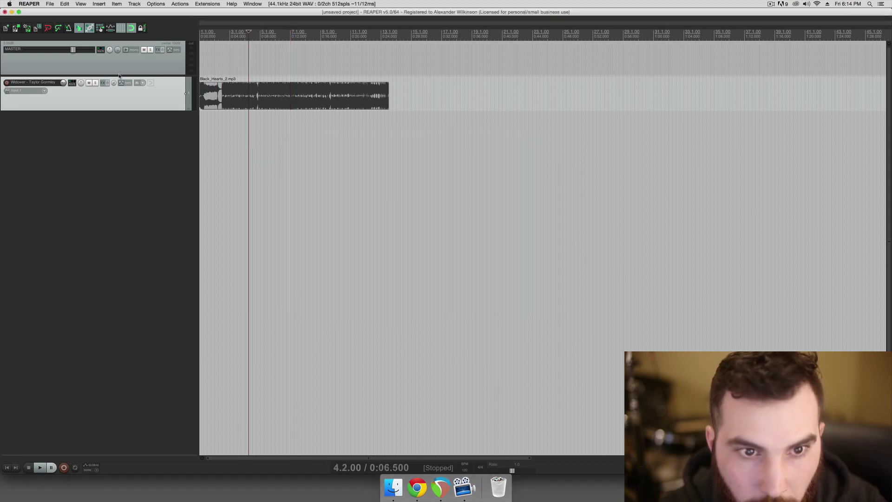
click(101, 49)
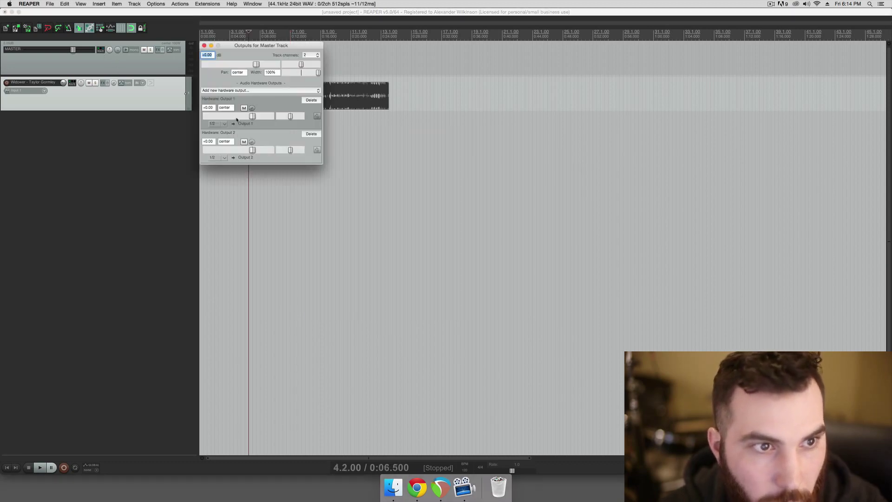
click(233, 90)
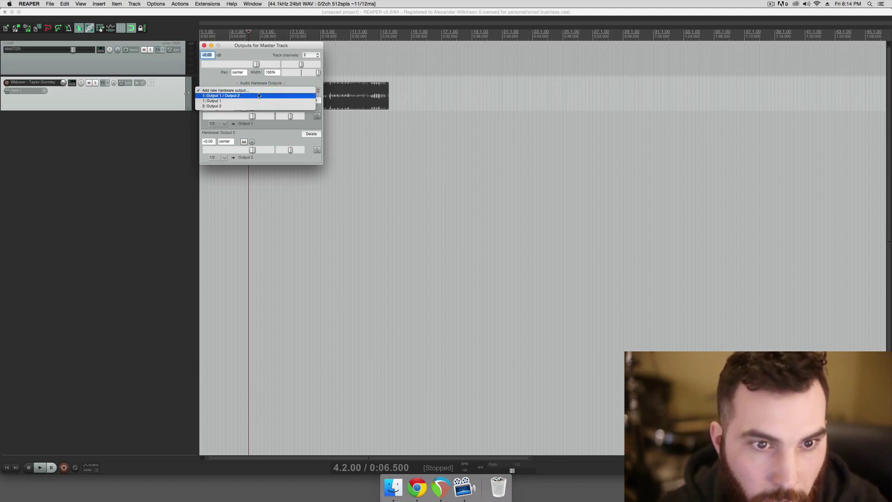
click(277, 87)
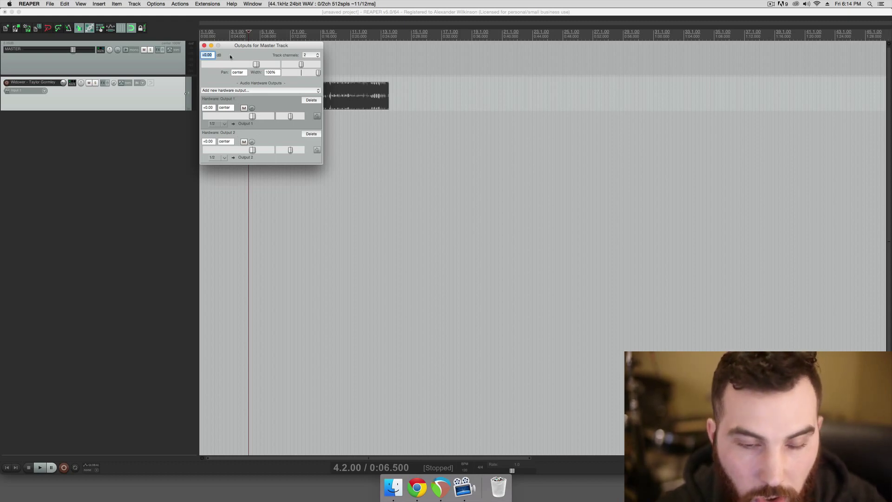
drag(206, 48, 306, 96)
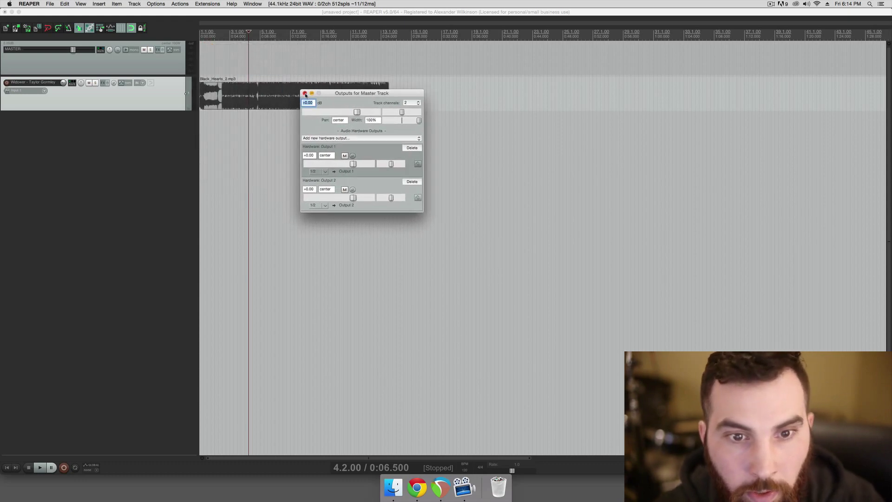
click(305, 94)
click(271, 123)
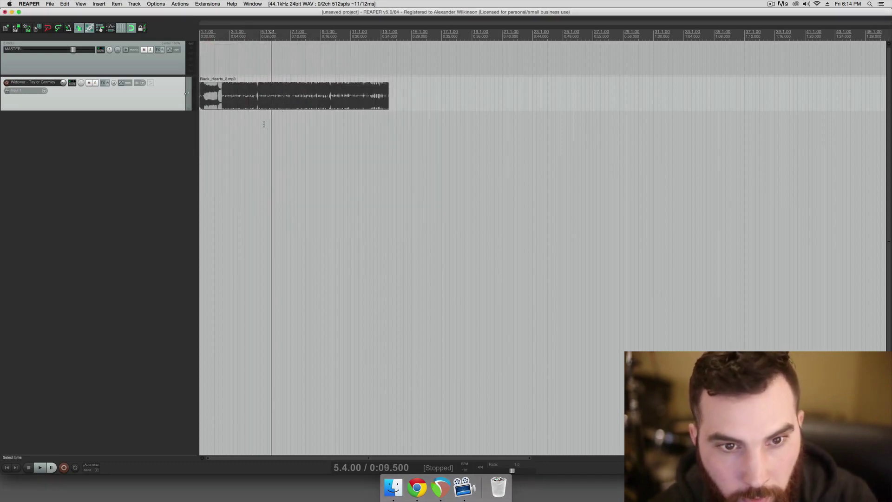
Play and stop the song, then show the master track's outputs with Hardware Output 2 muted.
click(264, 124)
key(space)
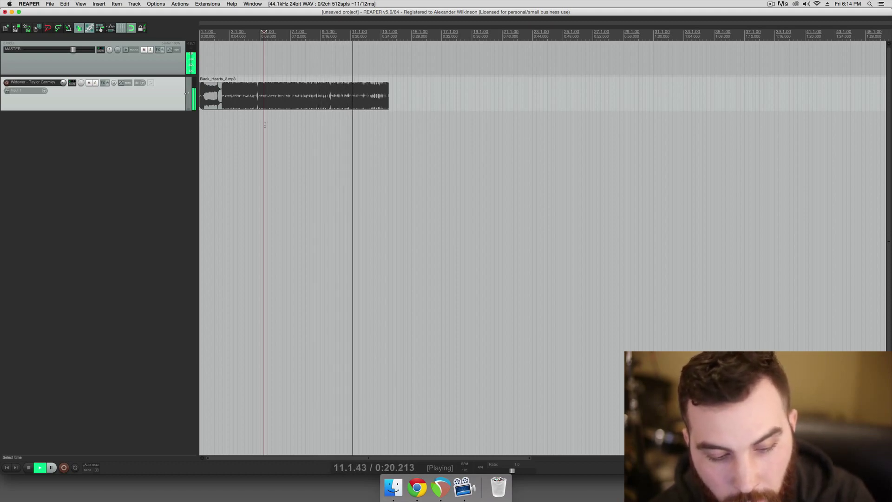
key(space)
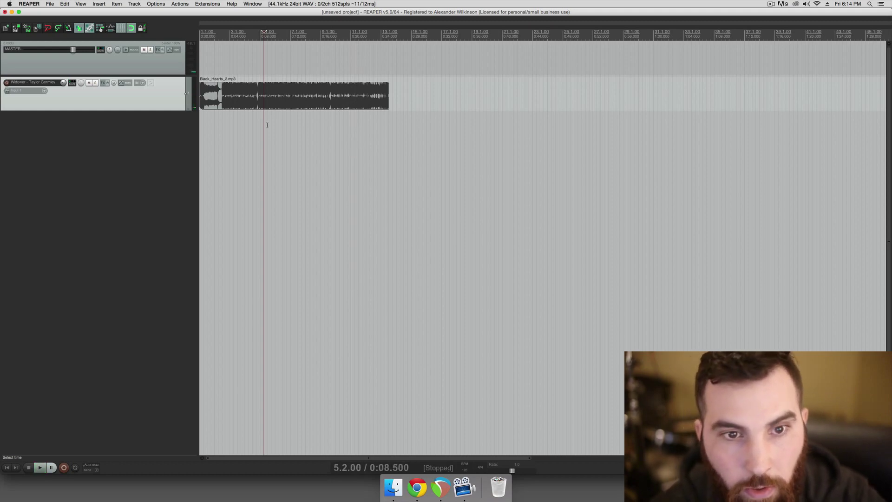
click(101, 49)
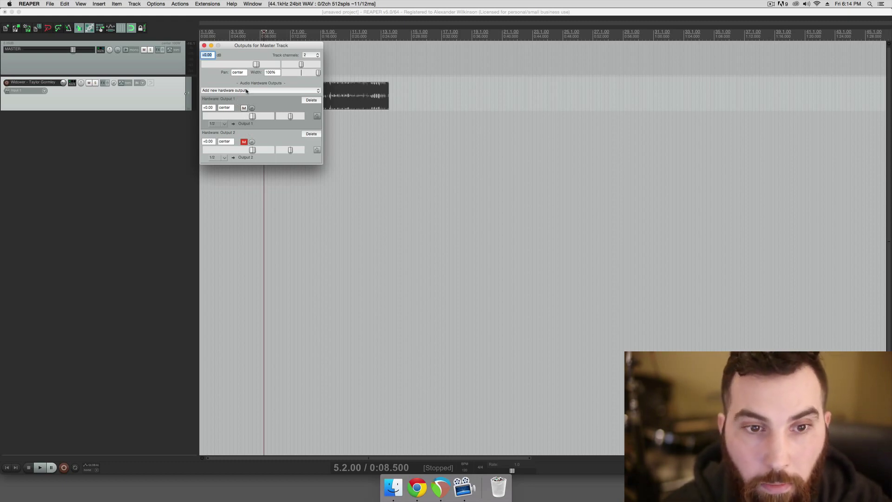
drag(249, 46, 352, 120)
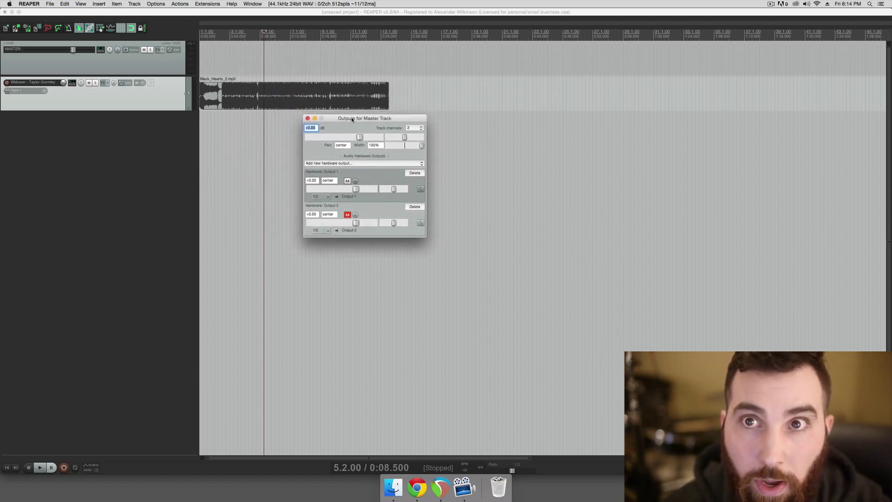